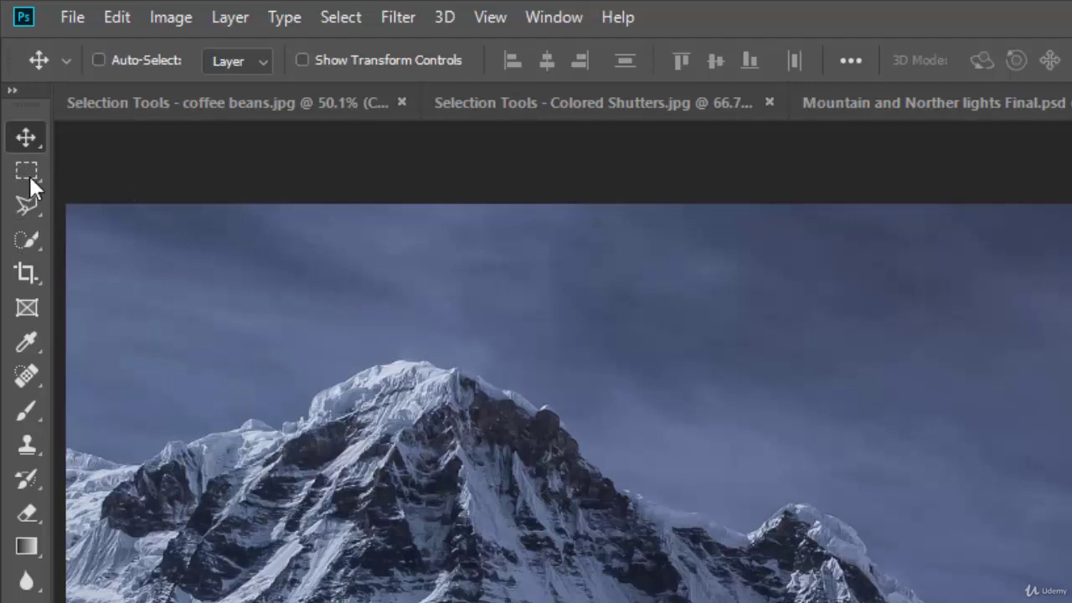
# - Pick the Rectangular Marquee Tool from the marquee flyout in the toolbar
pyautogui.click(25, 173)
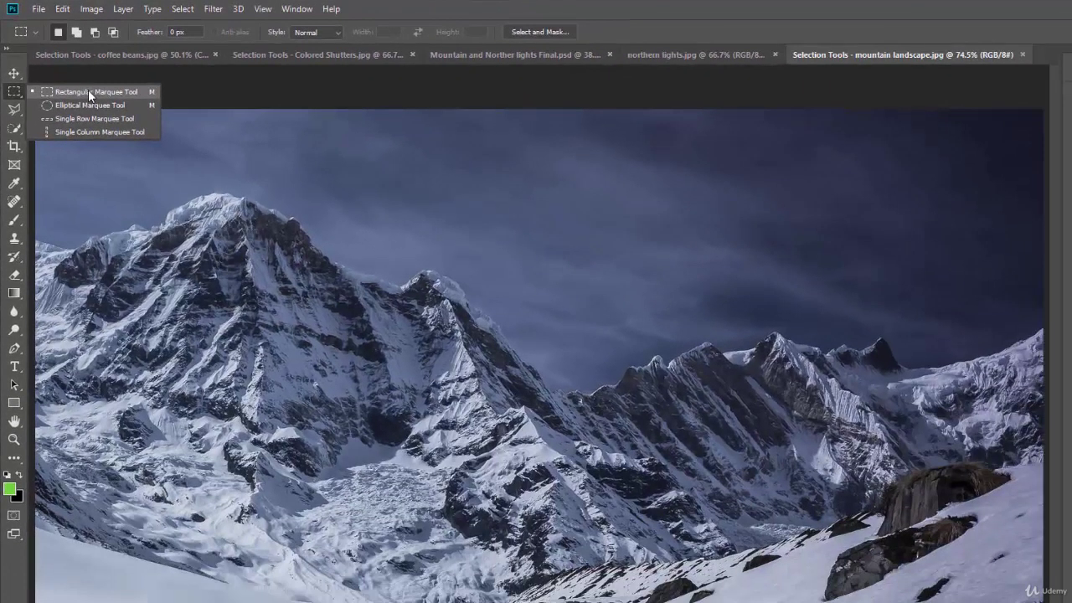
pyautogui.click(88, 90)
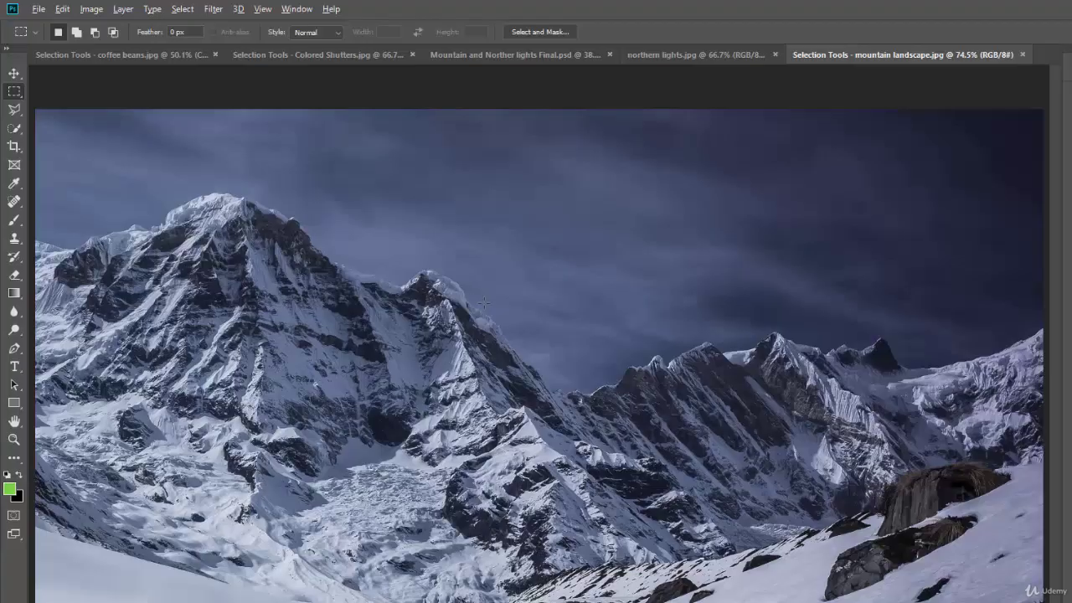
# - Zoom out to 50% so the whole mountain photo fits in the window
pyautogui.press('z')
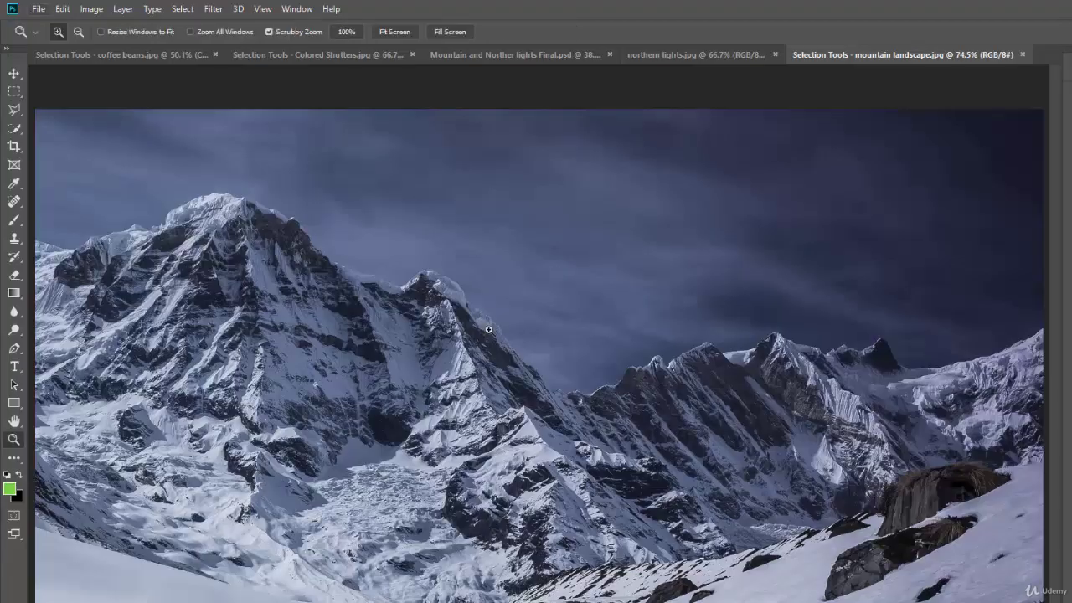
pyautogui.press('alt')
pyautogui.keyDown('alt'); pyautogui.click(488, 329); pyautogui.keyUp('alt')
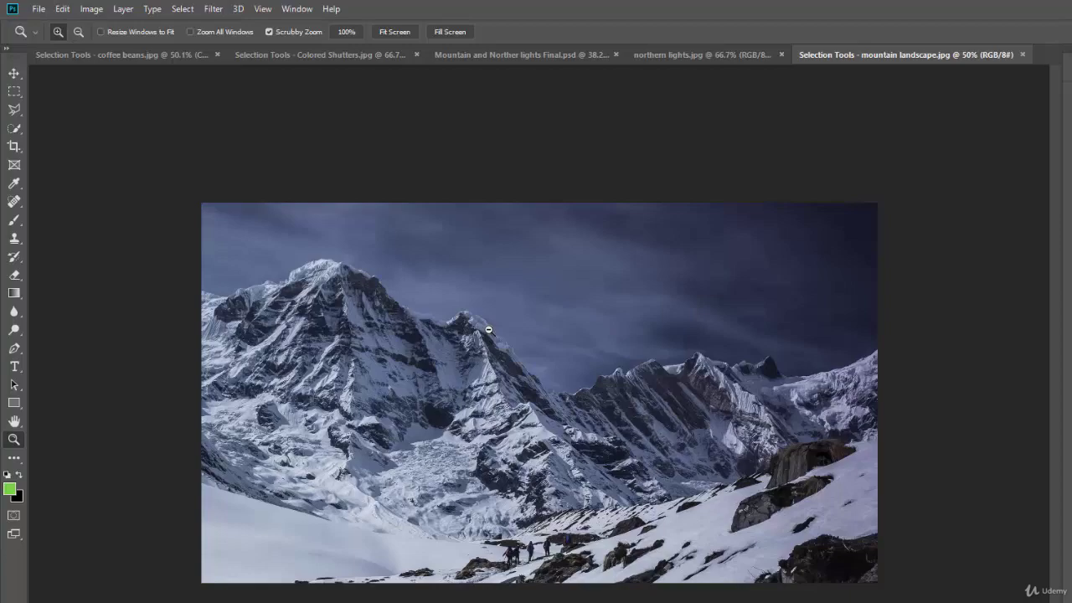
# - Drag a rectangular marquee from the photo's top-left corner to its bottom-right corner
pyautogui.click(14, 98)
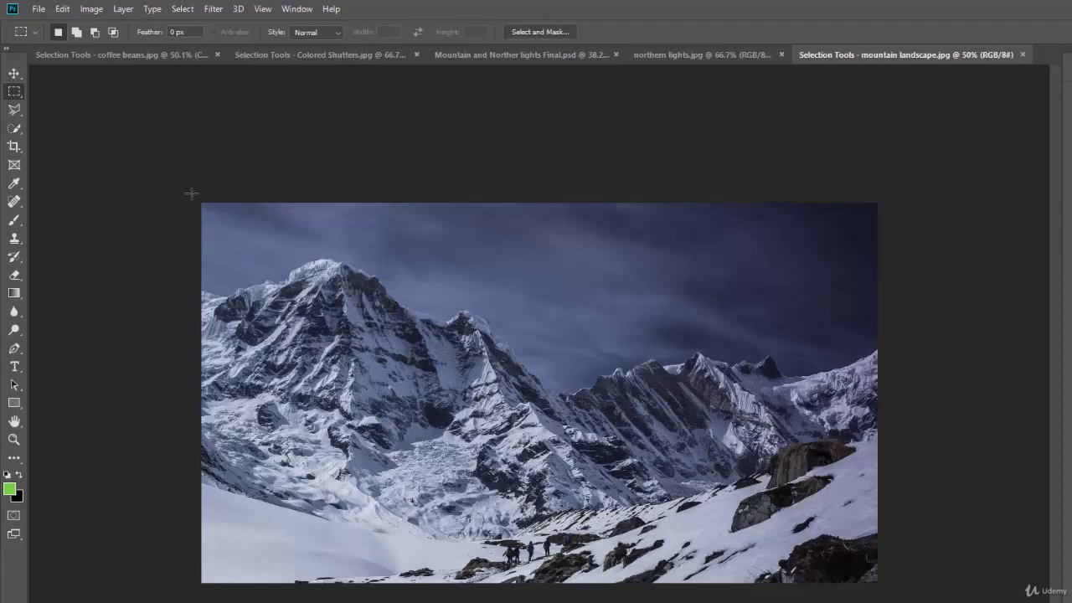
pyautogui.moveTo(191, 194); pyautogui.dragTo(886, 583)
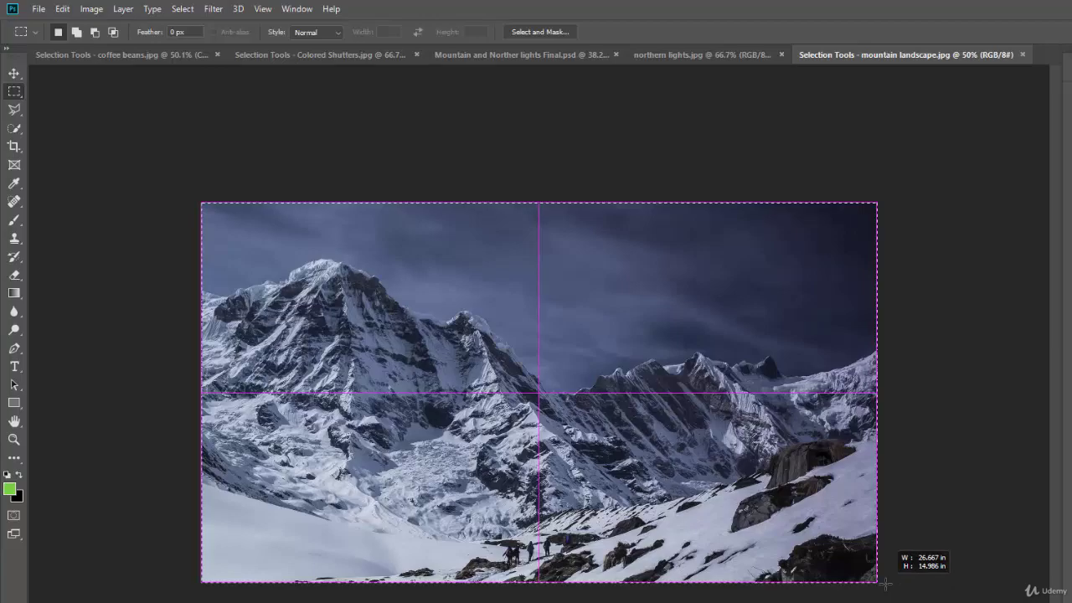
pyautogui.moveTo(886, 584); pyautogui.dragTo(886, 584)
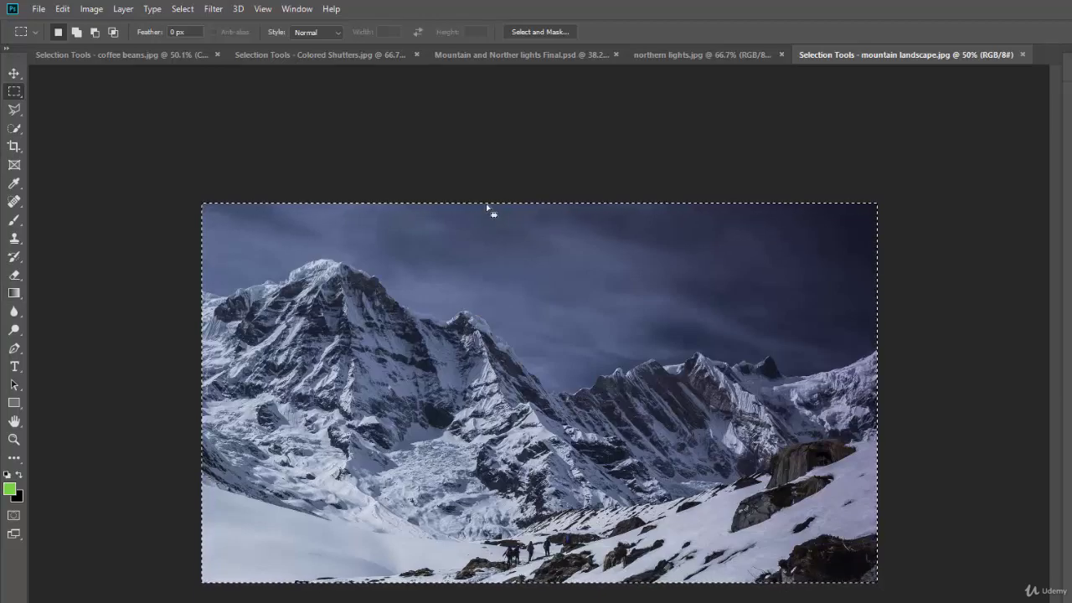
# - Deselect with Ctrl+D, restore the selection via Select > Reselect, then reopen the Select menu
pyautogui.hotkey('ctrl', 'd')
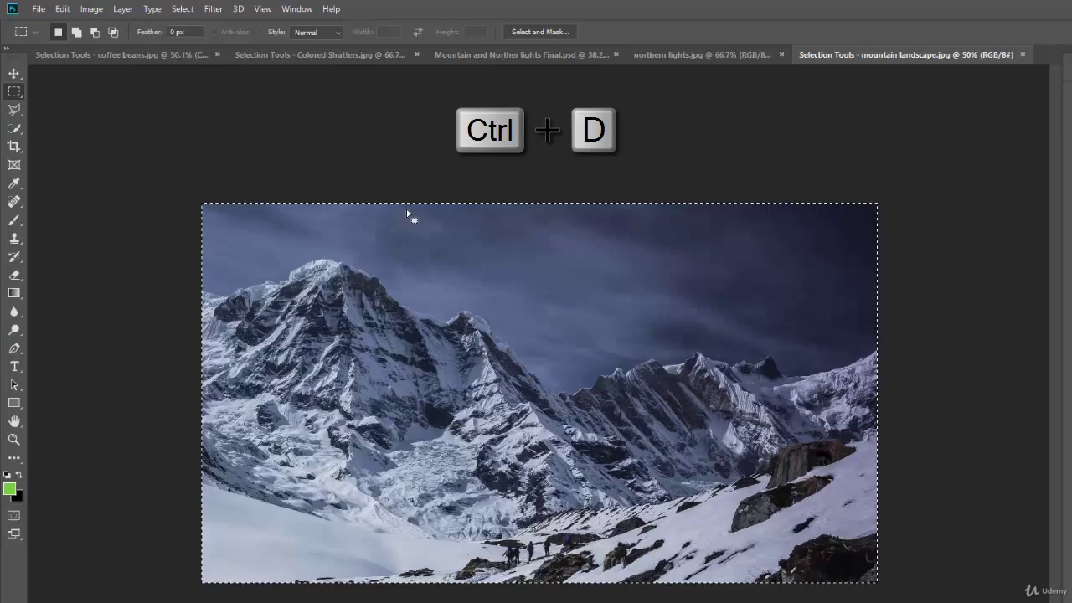
pyautogui.hotkey('ctrl', 'd')
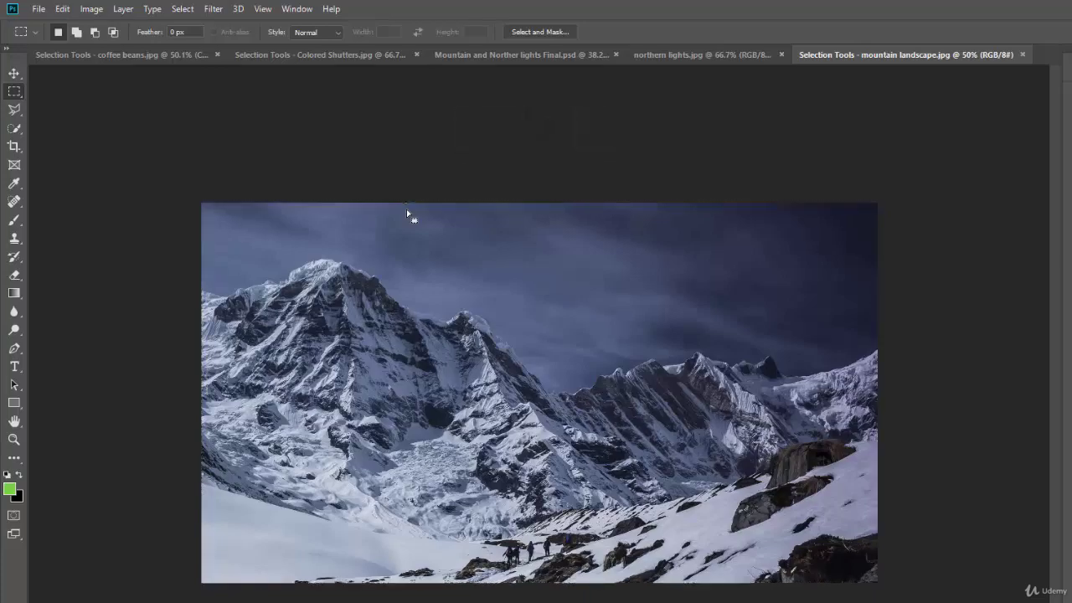
pyautogui.click(180, 9)
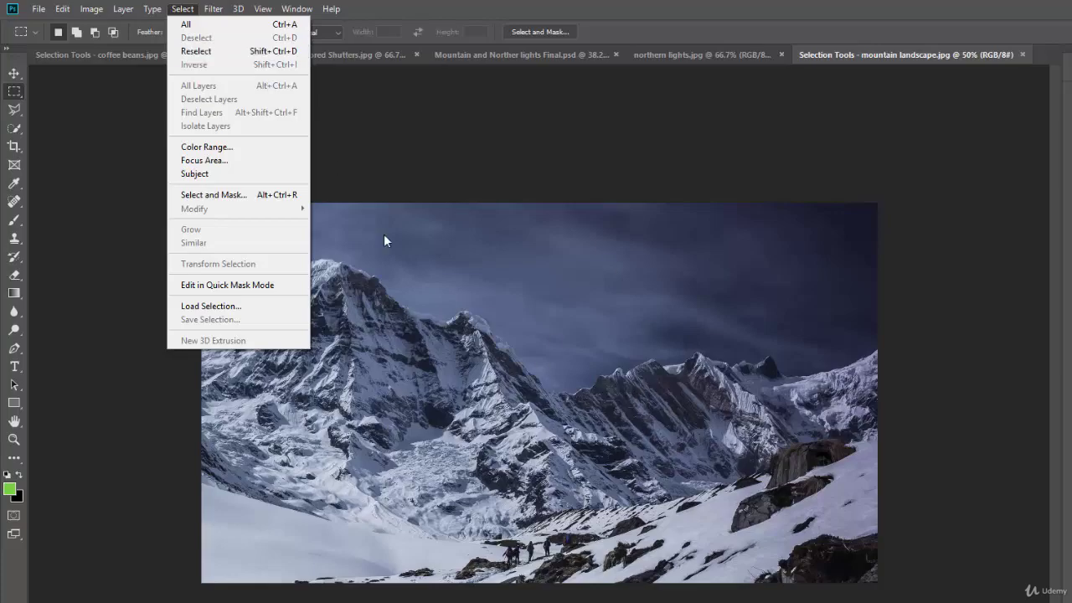
pyautogui.click(202, 58)
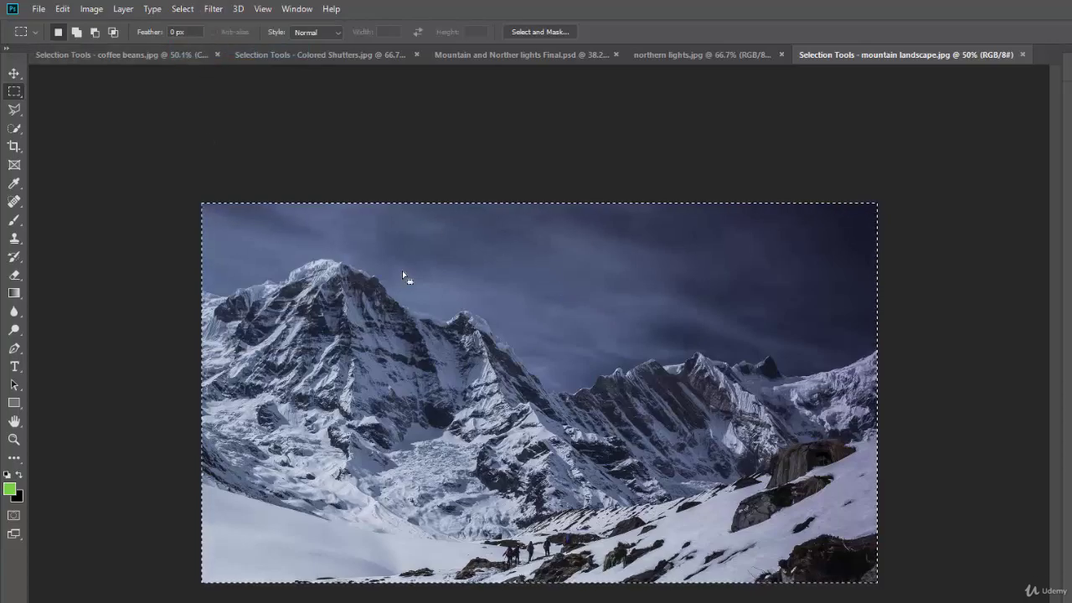
pyautogui.click(182, 8)
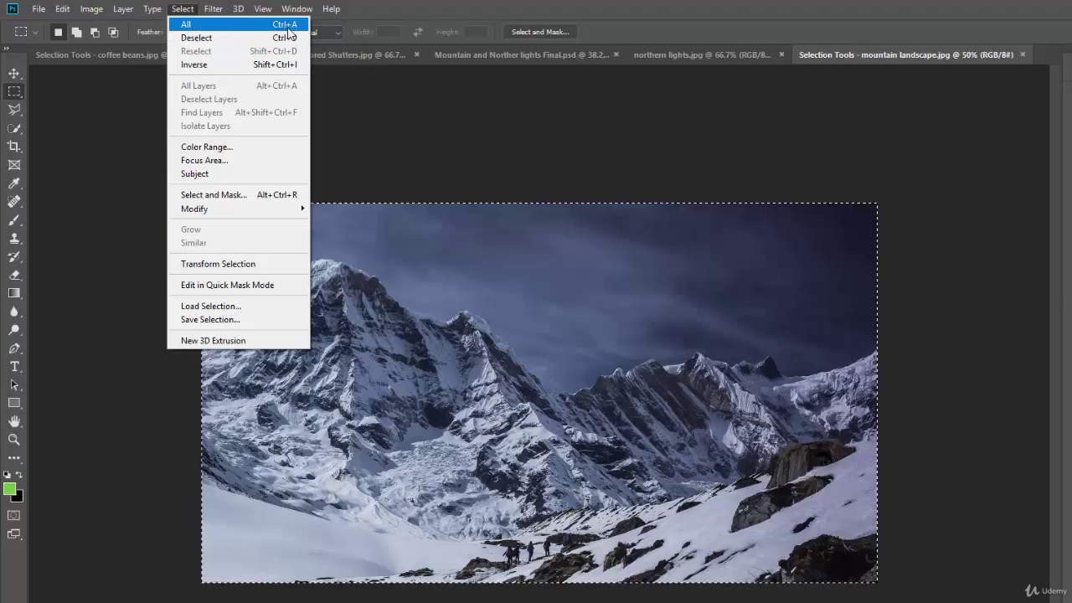
pyautogui.click(239, 38)
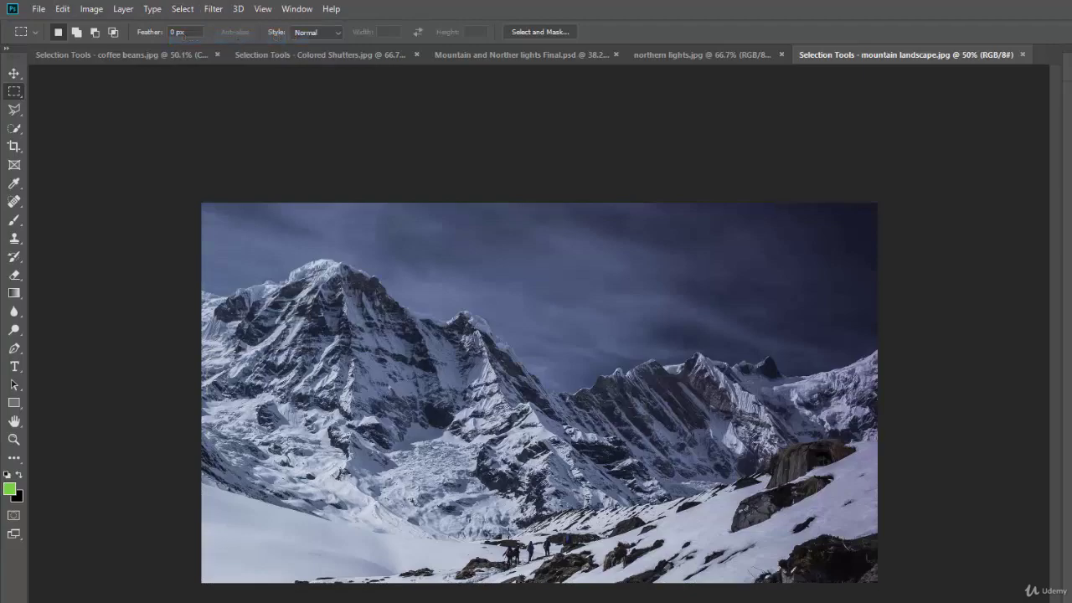
pyautogui.hotkey('ctrl', 'a')
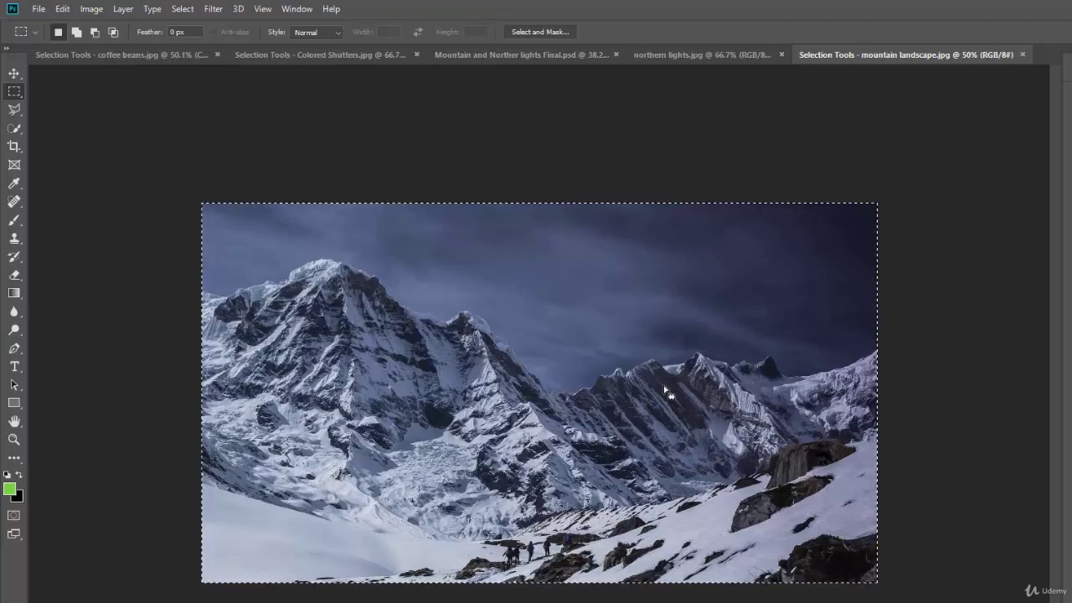
pyautogui.hotkey('ctrl', 'd')
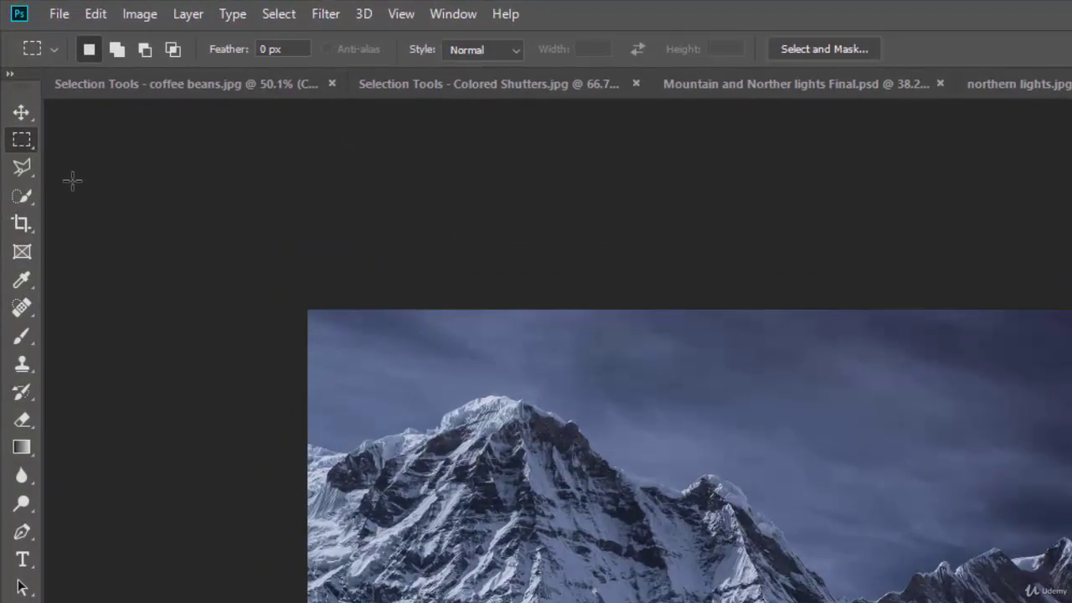
pyautogui.click(21, 142)
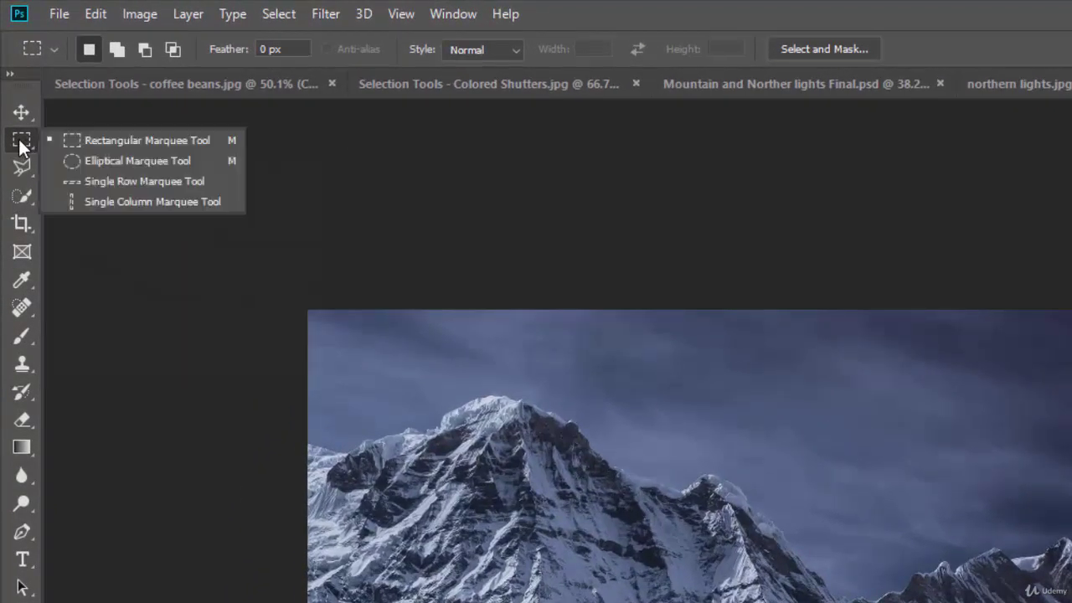
pyautogui.click(104, 157)
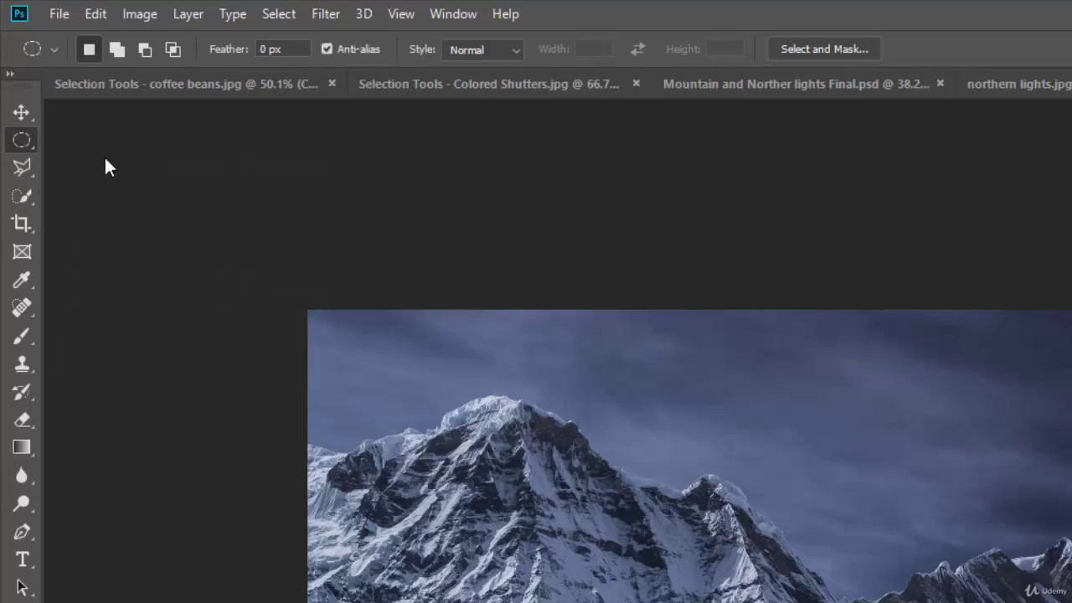
pyautogui.rightClick(22, 146)
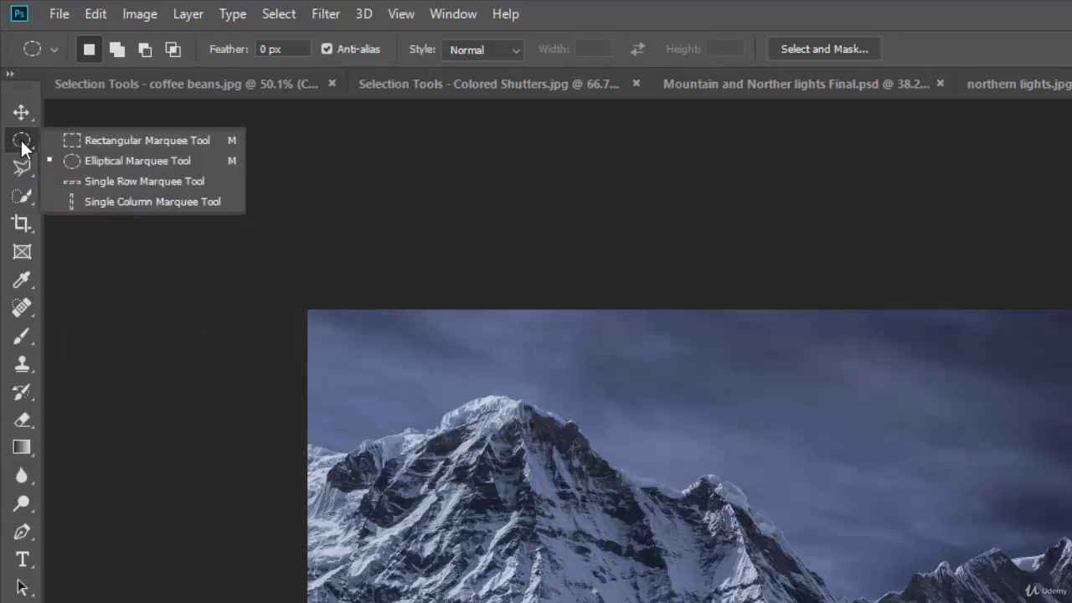
pyautogui.click(115, 159)
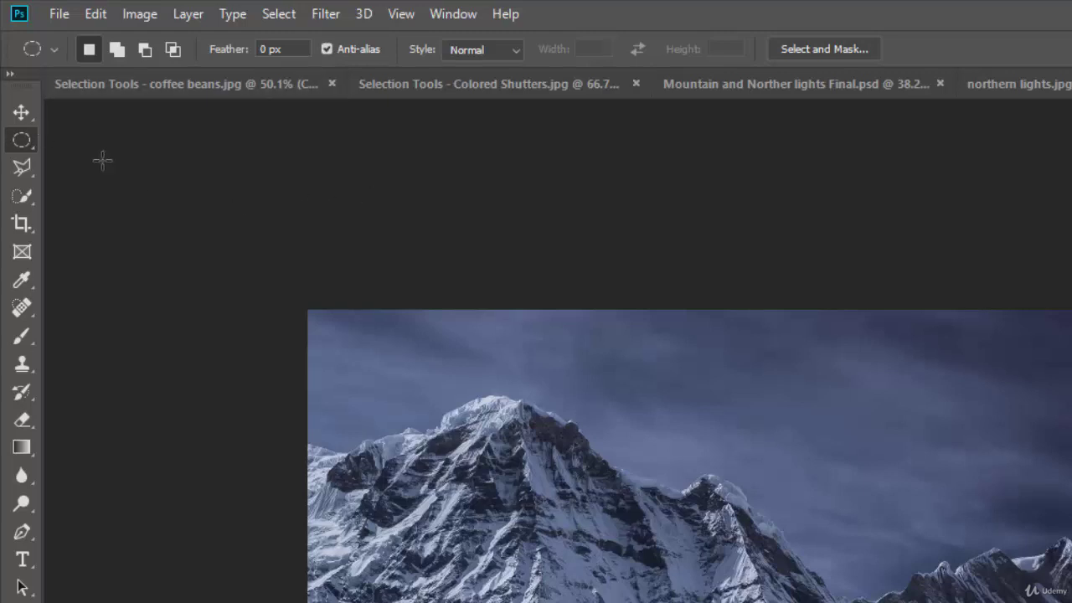
pyautogui.press('v')
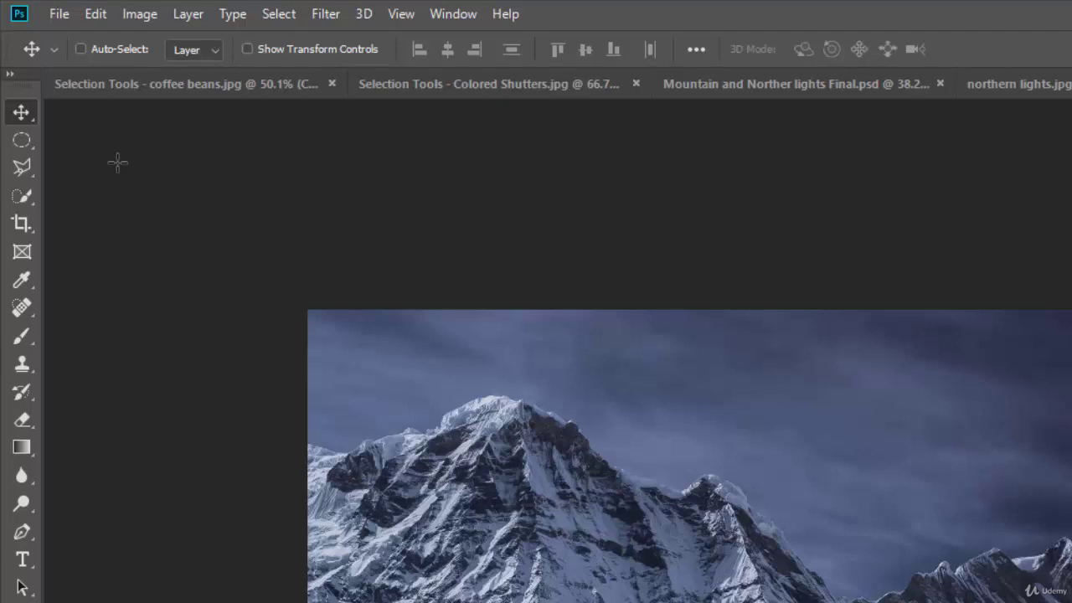
pyautogui.press('m')
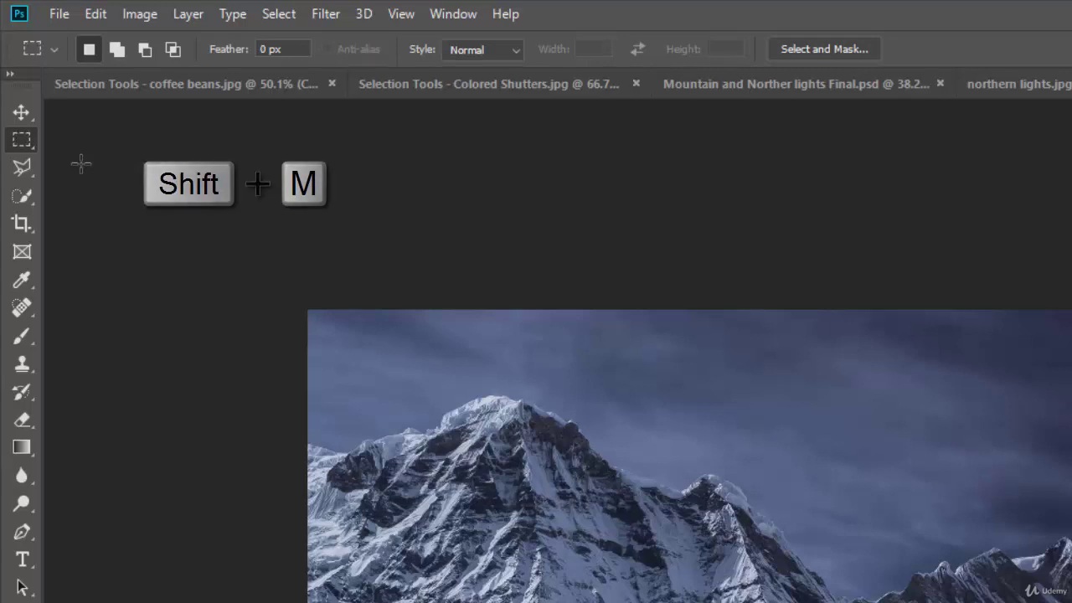
pyautogui.hotkey('shift', 'm')
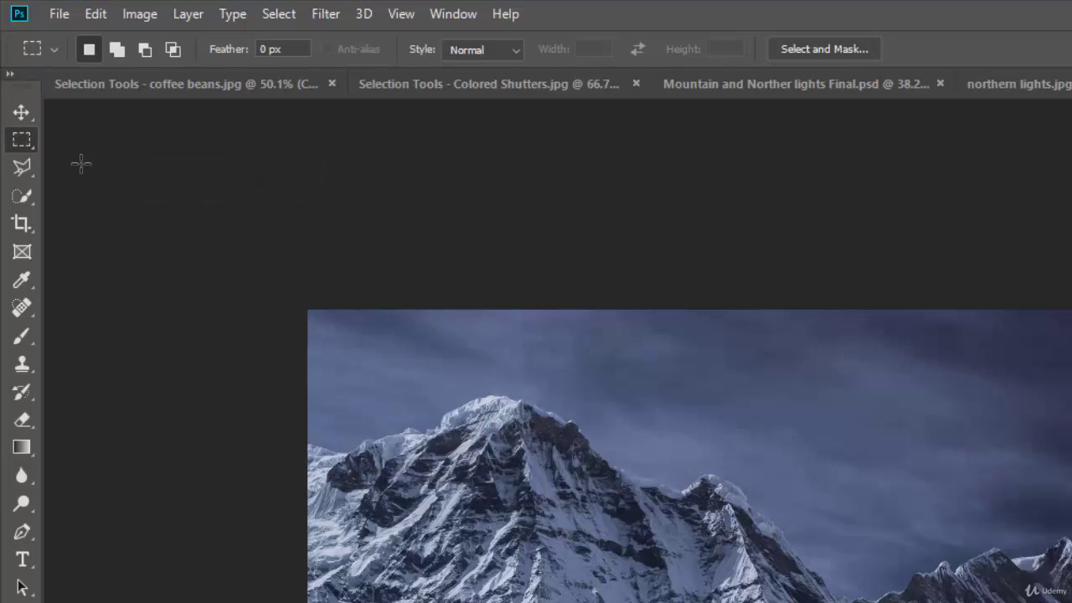
pyautogui.hotkey('shift', 'm')
pyautogui.hotkey('shift', 'm')
pyautogui.hotkey('shift', 'm')
pyautogui.hotkey('shift', 'm')
pyautogui.hotkey('shift', 'm')
pyautogui.hotkey('shift', 'm')
pyautogui.hotkey('shift', 'm')
pyautogui.hotkey('shift', 'm')
pyautogui.hotkey('shift', 'm')
# - Show the Lasso, Polygonal Lasso and Magnetic Lasso variants in the toolbar's lasso slot
pyautogui.click(21, 170)
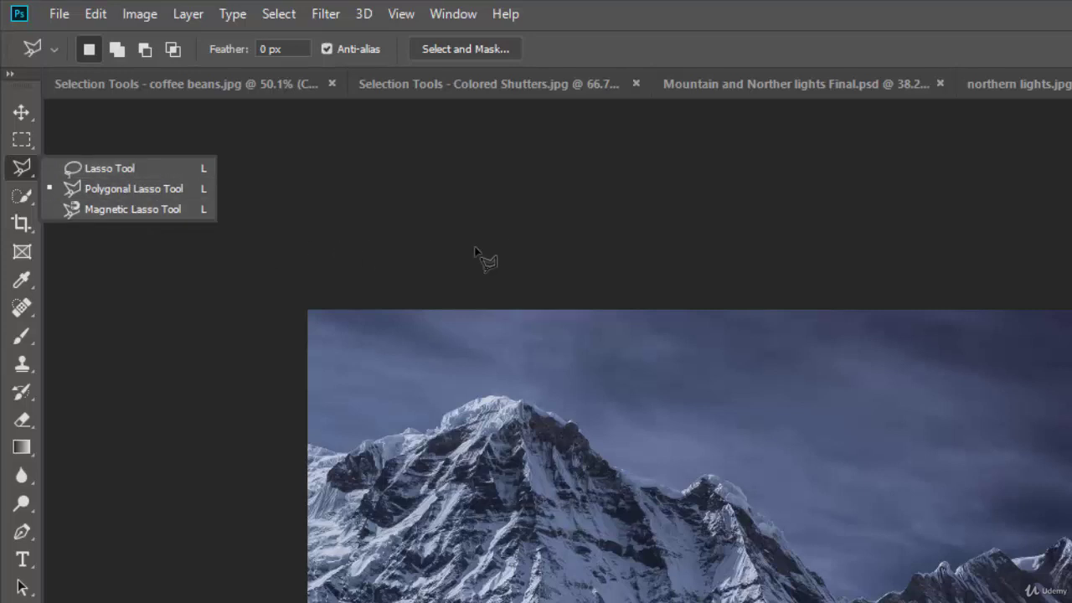
# - Switch to the Move tool, then cycle through Polygonal and Magnetic Lasso back to freehand Lasso
pyautogui.press('v')
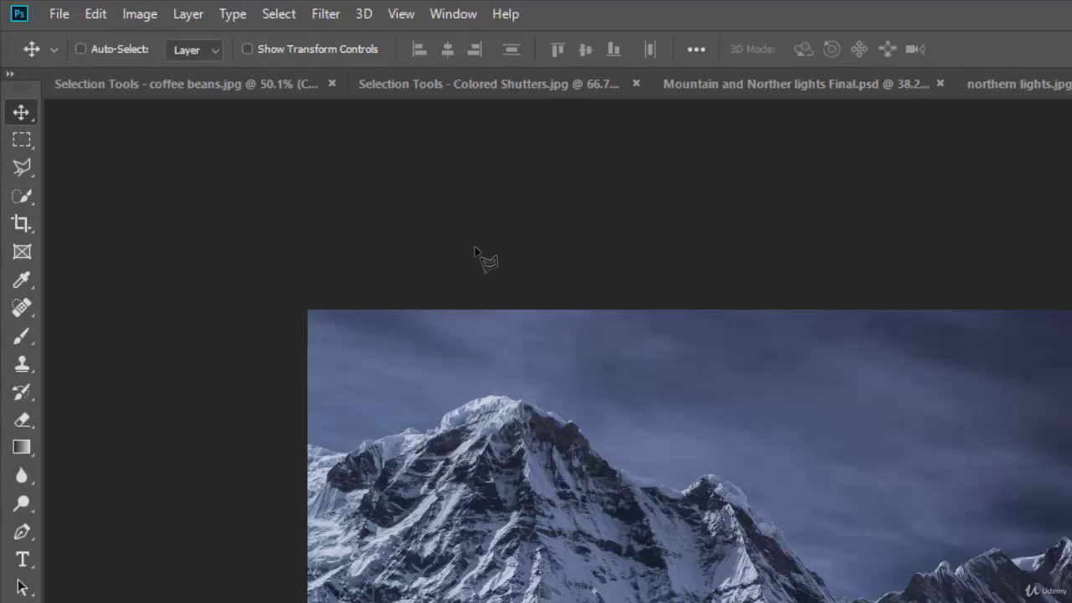
pyautogui.press('l')
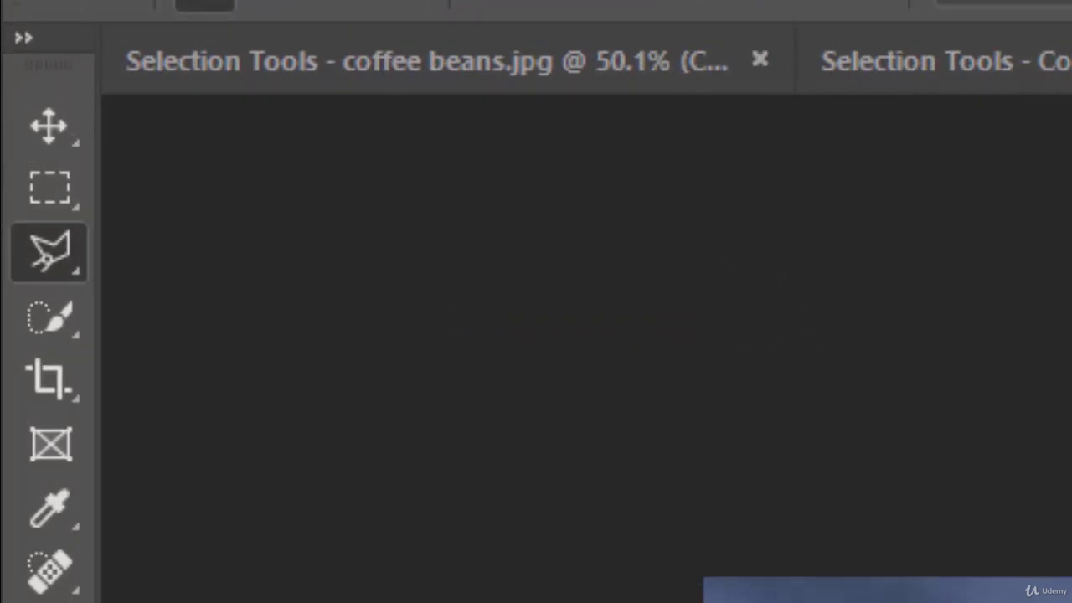
pyautogui.hotkey('shift', 'l')
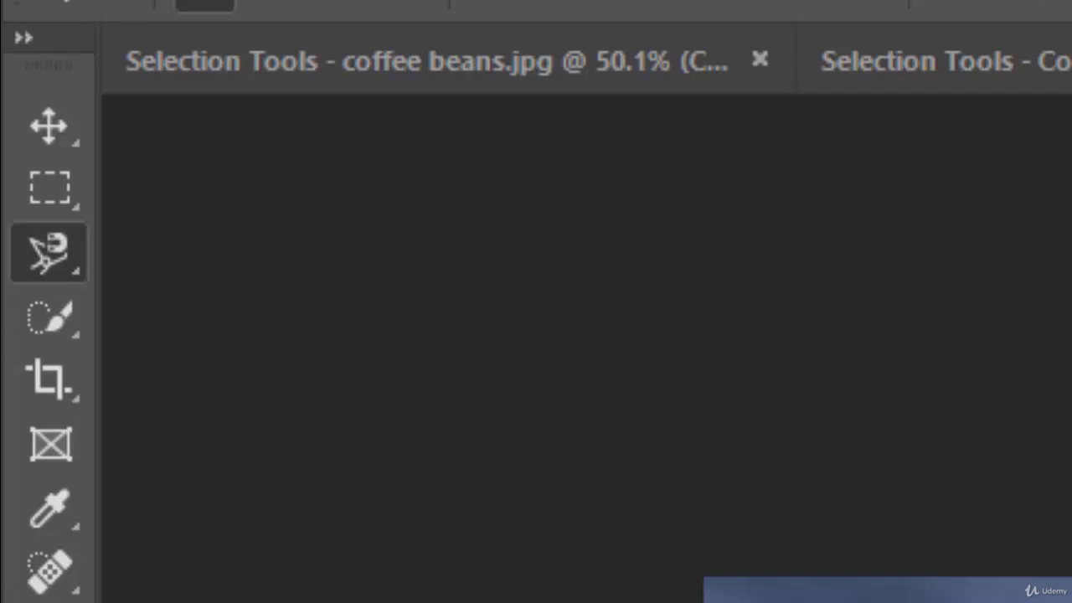
pyautogui.hotkey('shift', 'l')
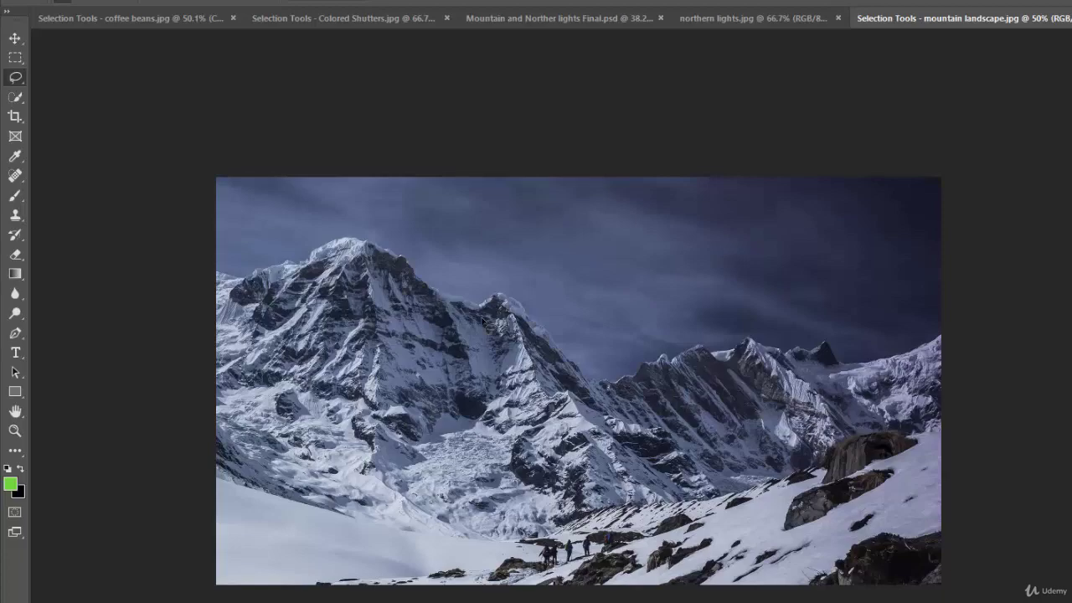
# - Zoom in and trace a freehand lasso selection around the ridge right of the main peak
pyautogui.scroll(3, 484, 323)
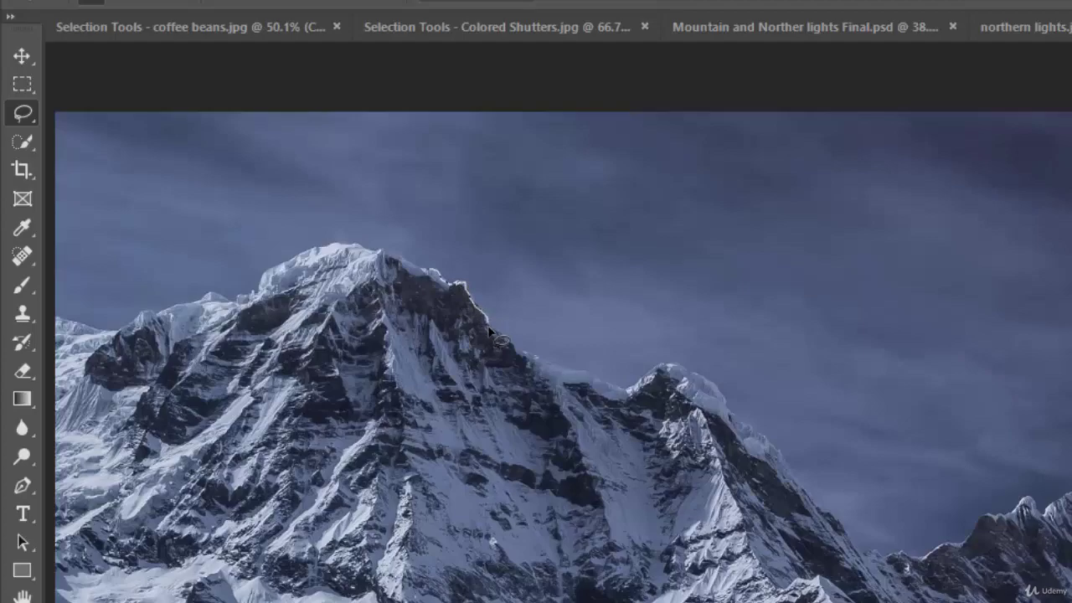
pyautogui.moveTo(490, 332)
pyautogui.mouseDown()
pyautogui.moveTo(570, 379)
pyautogui.moveTo(632, 388)
pyautogui.moveTo(683, 367)
pyautogui.moveTo(771, 444)
pyautogui.moveTo(838, 526)
pyautogui.mouseUp()
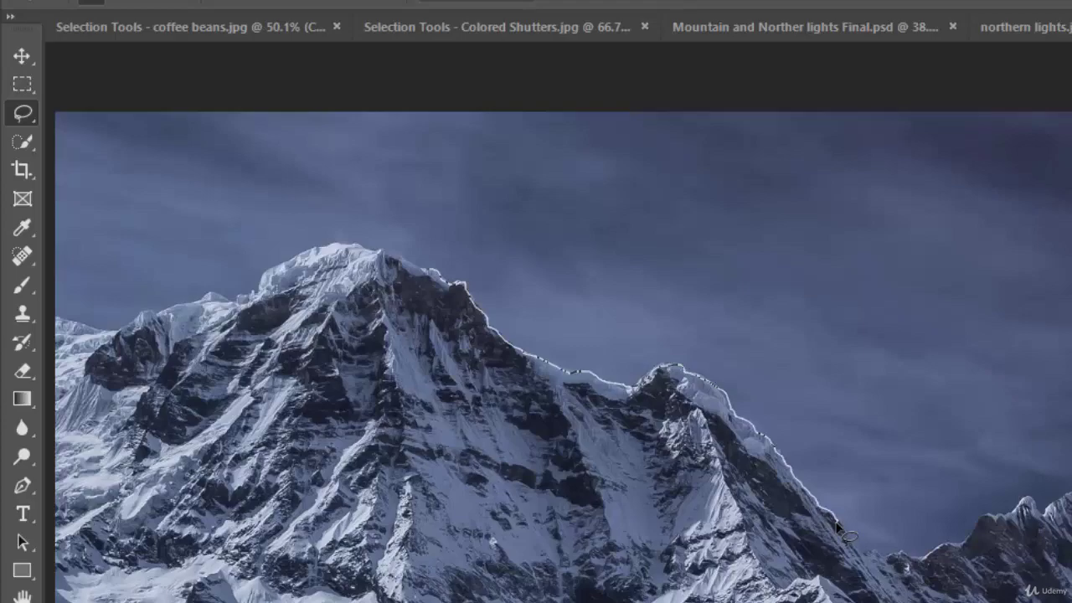
pyautogui.moveTo(836, 524); pyautogui.dragTo(837, 526)
pyautogui.moveTo(836, 524)
pyautogui.mouseDown()
pyautogui.moveTo(766, 582)
pyautogui.moveTo(646, 593)
pyautogui.moveTo(577, 566)
pyautogui.moveTo(456, 482)
pyautogui.moveTo(424, 441)
pyautogui.moveTo(396, 377)
pyautogui.moveTo(395, 340)
pyautogui.moveTo(414, 295)
pyautogui.moveTo(440, 279)
pyautogui.mouseUp()
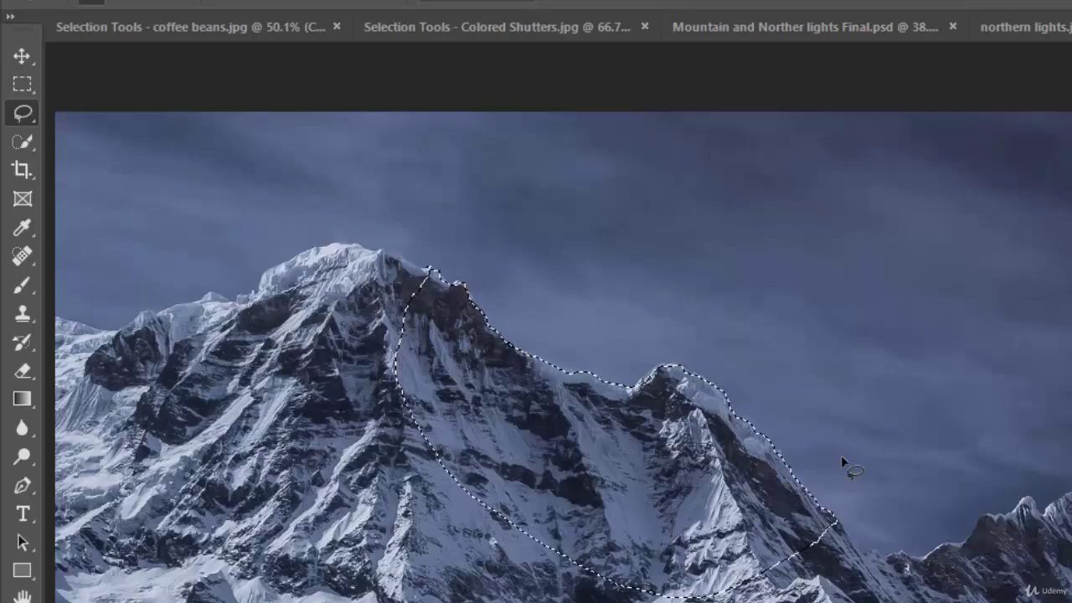
# - Clear the ridge selection and draw a closed Polygonal Lasso box around the smaller right-hand peak
pyautogui.hotkey('ctrl', 'd')
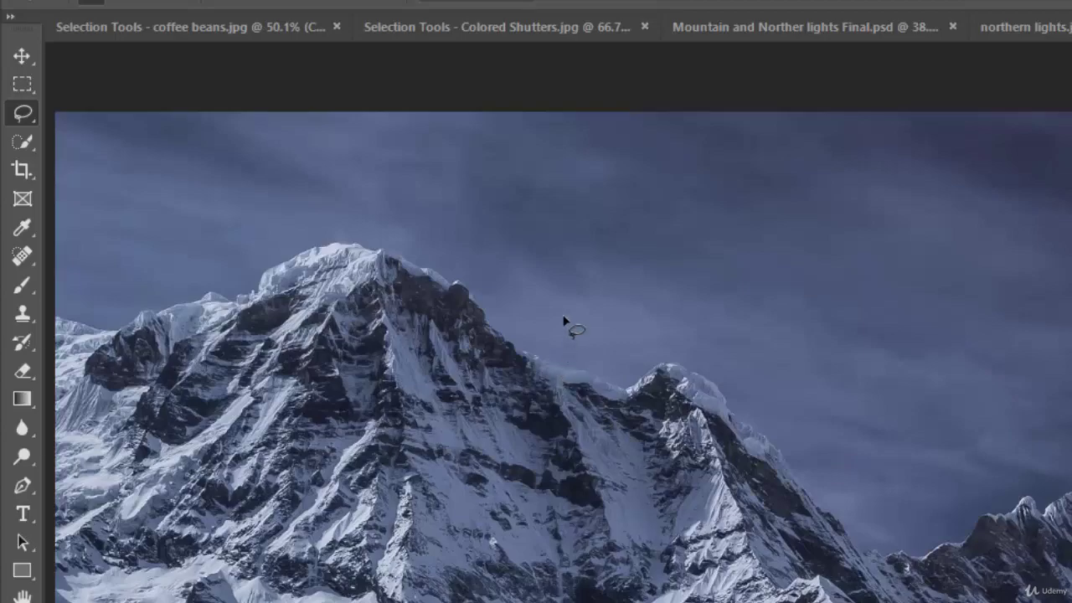
pyautogui.hotkey('shift', 'l')
pyautogui.click(549, 323)
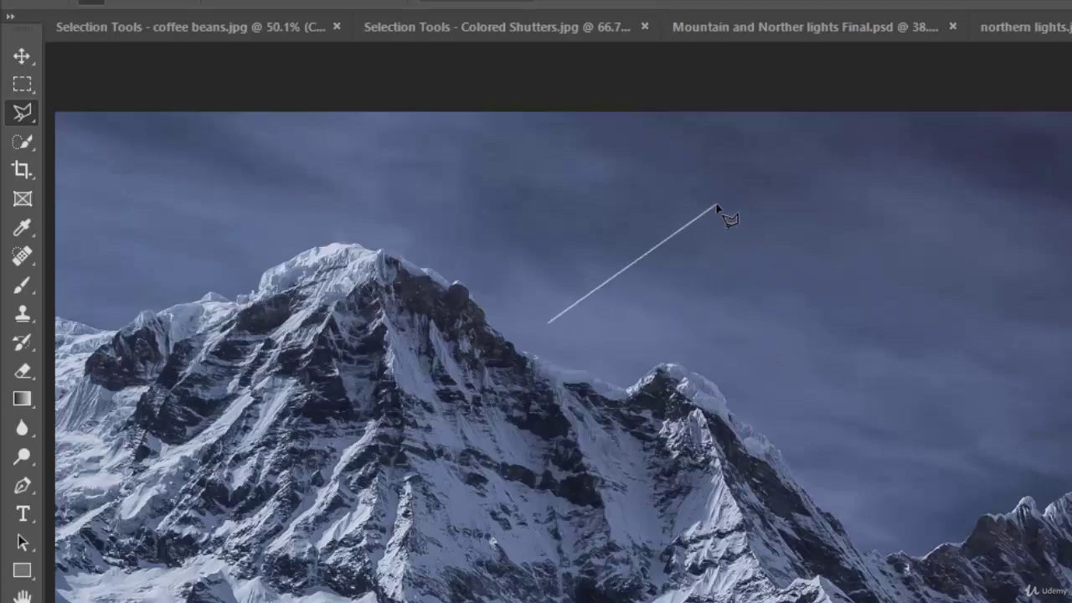
pyautogui.click(781, 324)
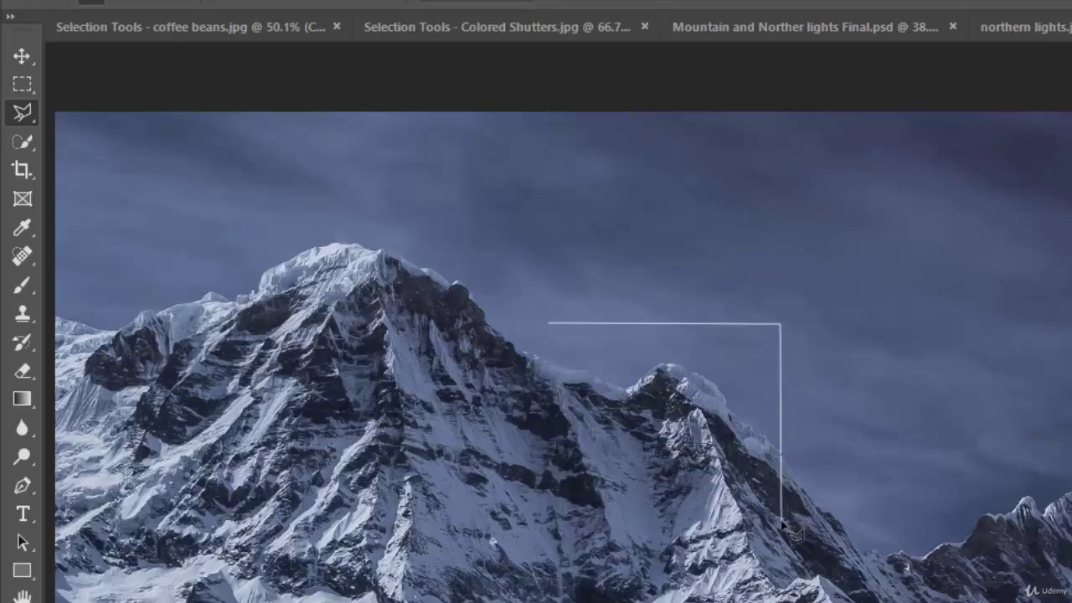
pyautogui.click(780, 520)
pyautogui.click(553, 517)
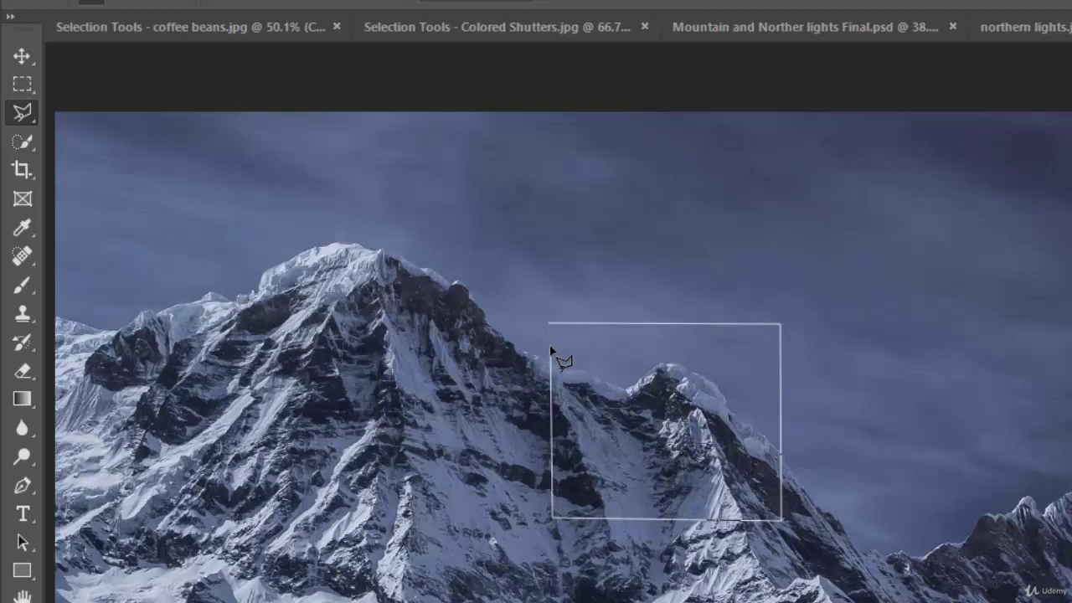
pyautogui.click(550, 346)
pyautogui.click(550, 324)
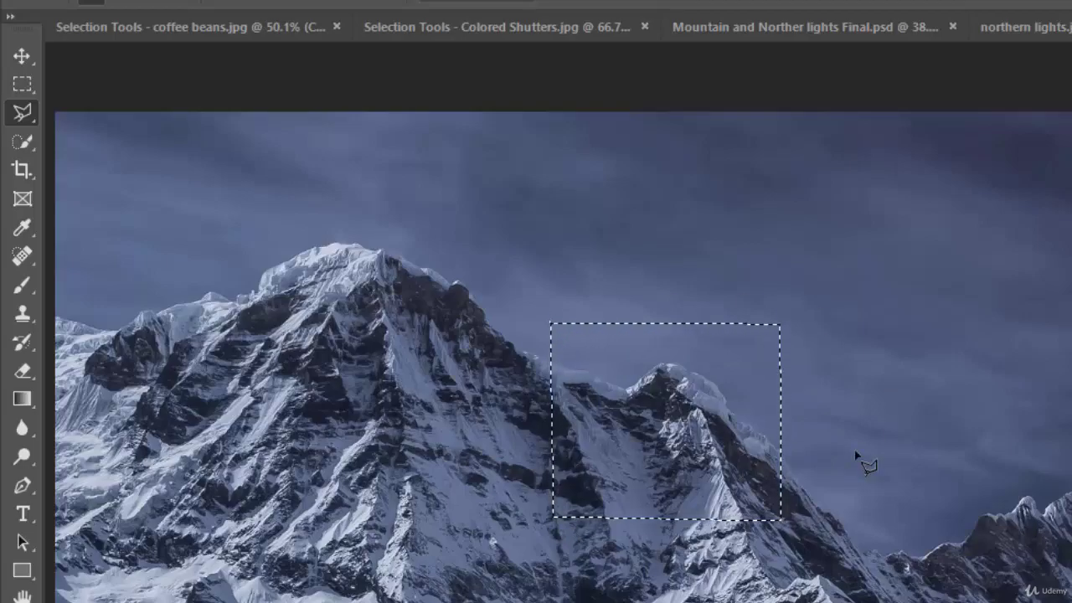
# - Replace the box with a four-cornered polygonal selection over sky and slope, removing a misplaced corner
pyautogui.hotkey('ctrl', 'd')
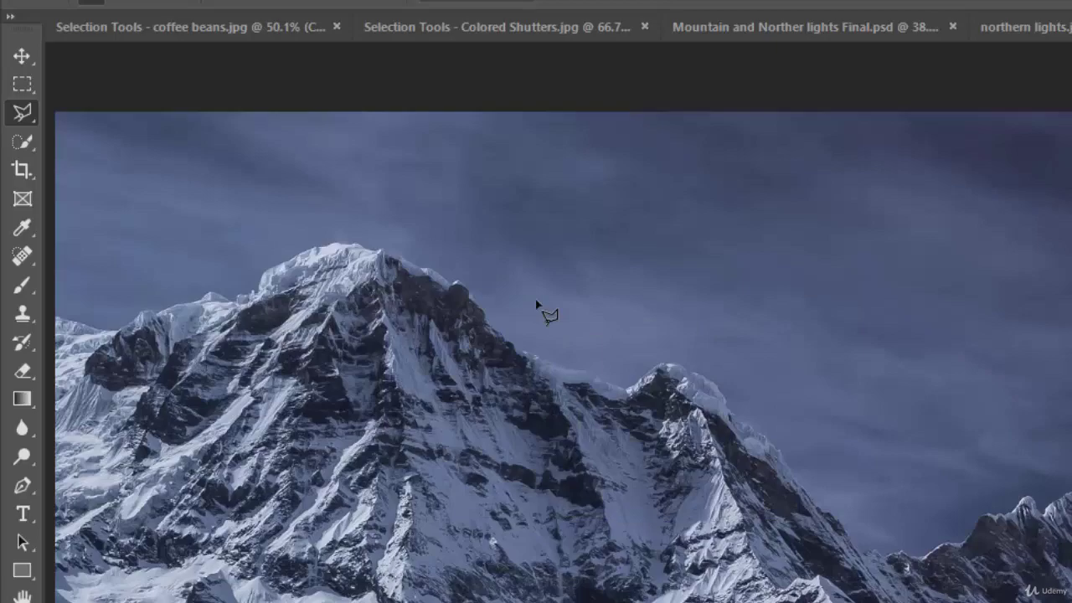
pyautogui.click(536, 301)
pyautogui.click(835, 304)
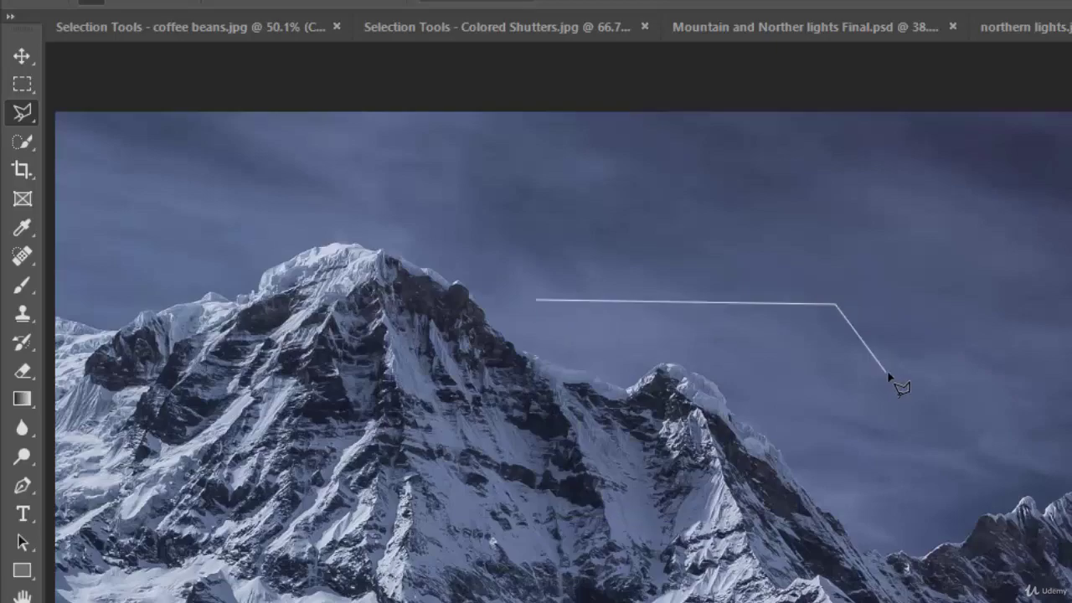
pyautogui.click(990, 498)
pyautogui.click(876, 554)
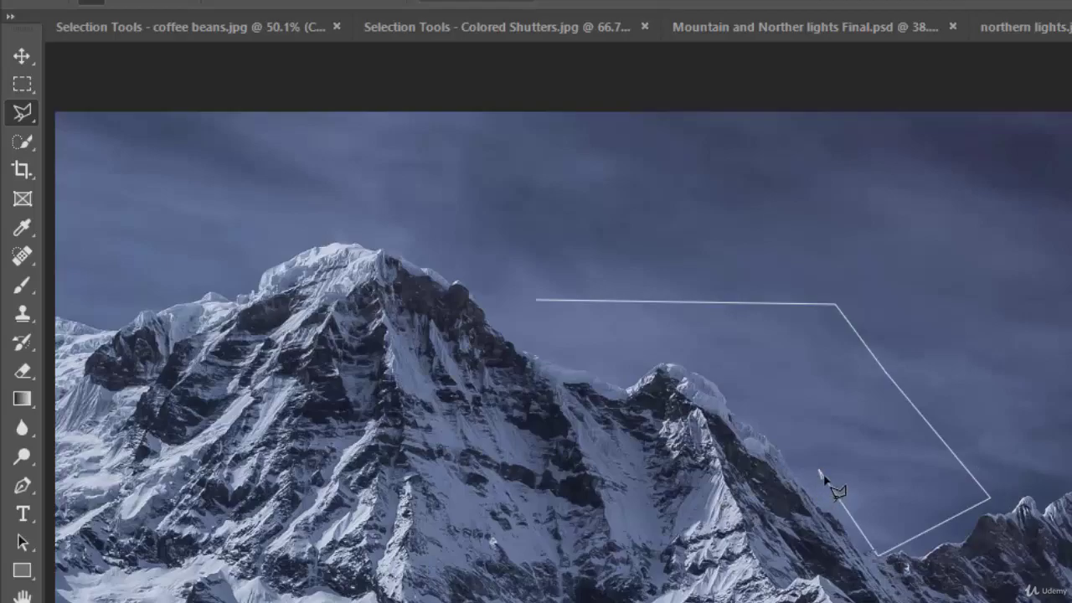
pyautogui.click(819, 472)
pyautogui.press('BackSpace')
pyautogui.press('BackSpace')
pyautogui.press('BackSpace')
pyautogui.press('BackSpace')
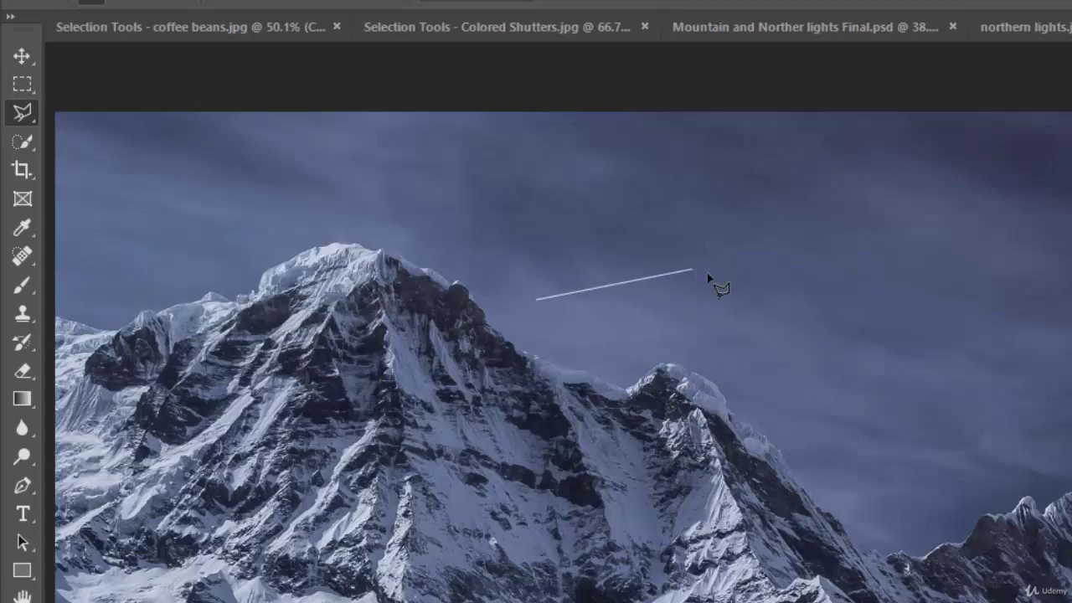
pyautogui.click(739, 298)
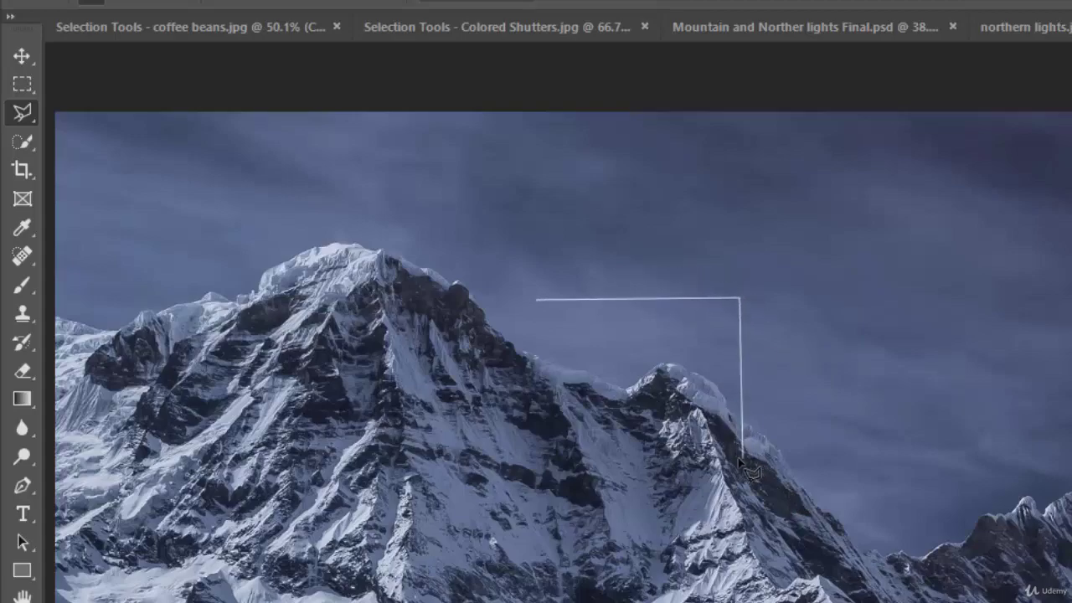
pyautogui.click(741, 456)
pyautogui.click(377, 430)
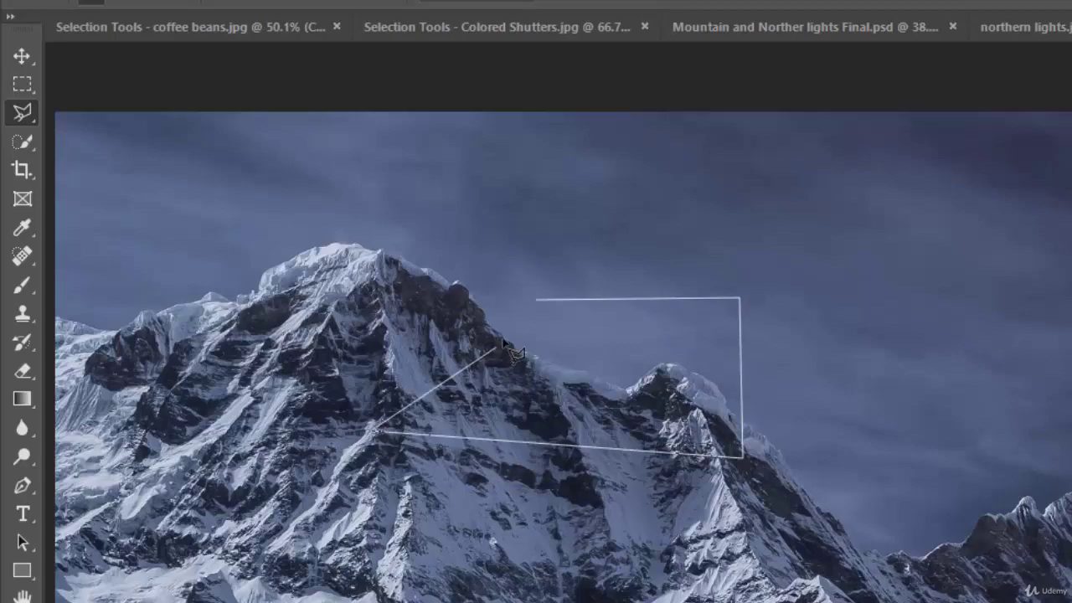
pyautogui.click(538, 303)
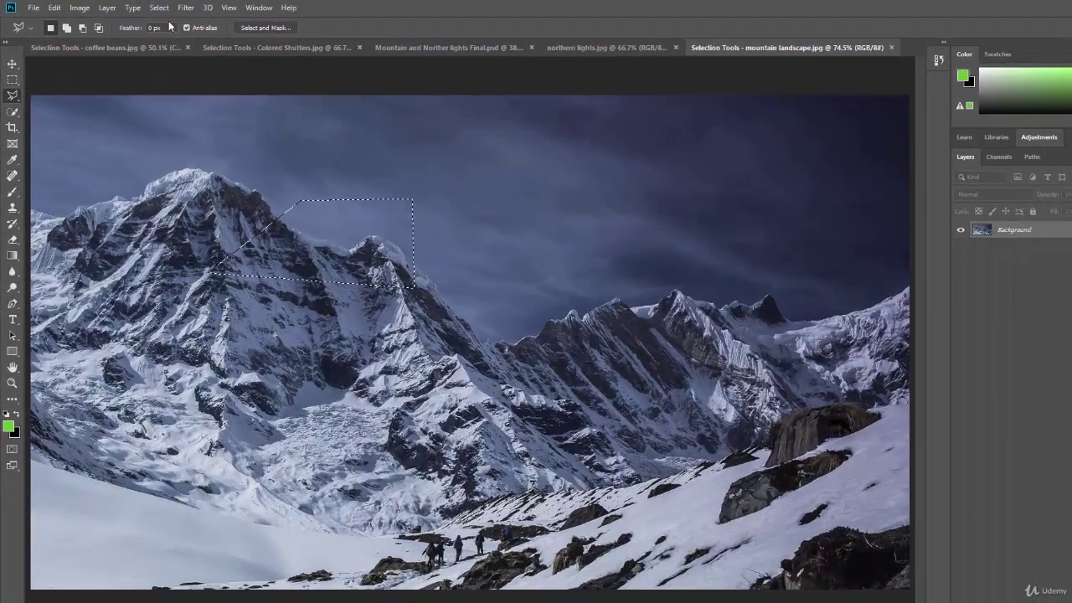
# - Apply Select > Inverse so everything except the polygon near the smaller peak is selected
pyautogui.click(159, 8)
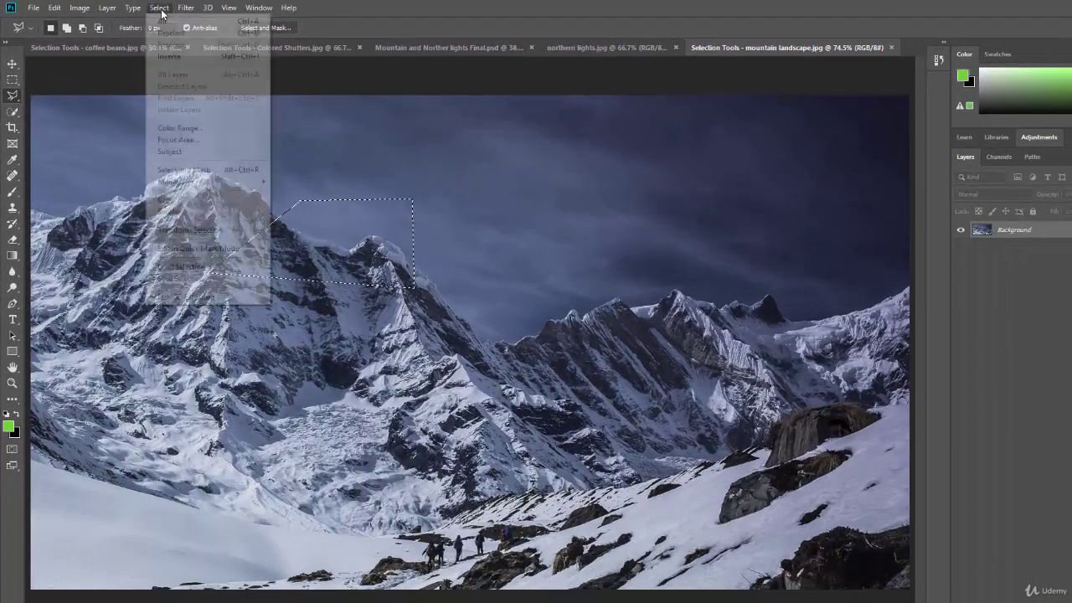
pyautogui.click(172, 56)
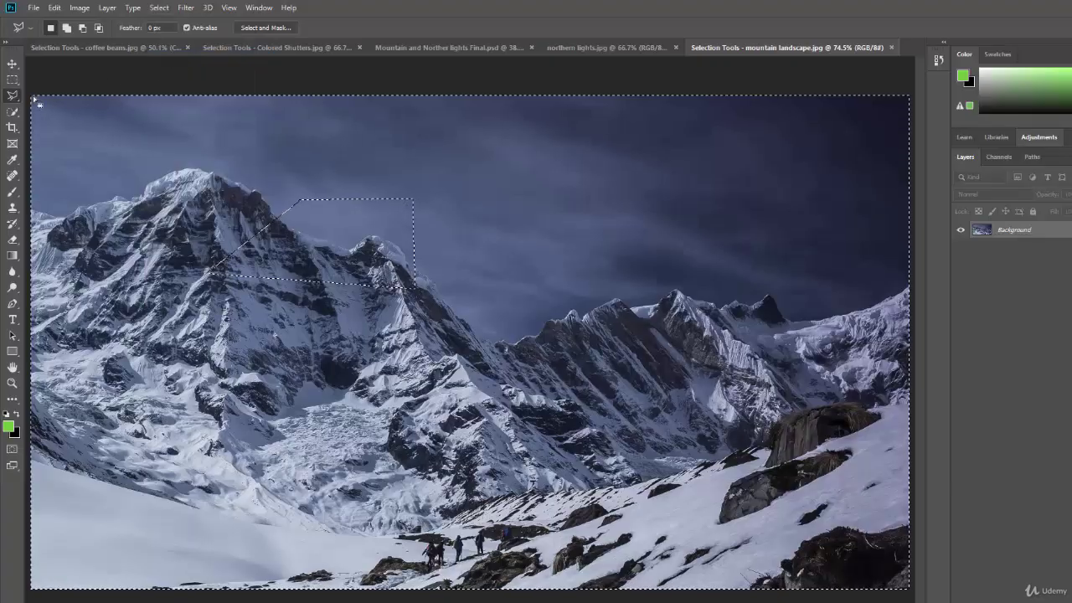